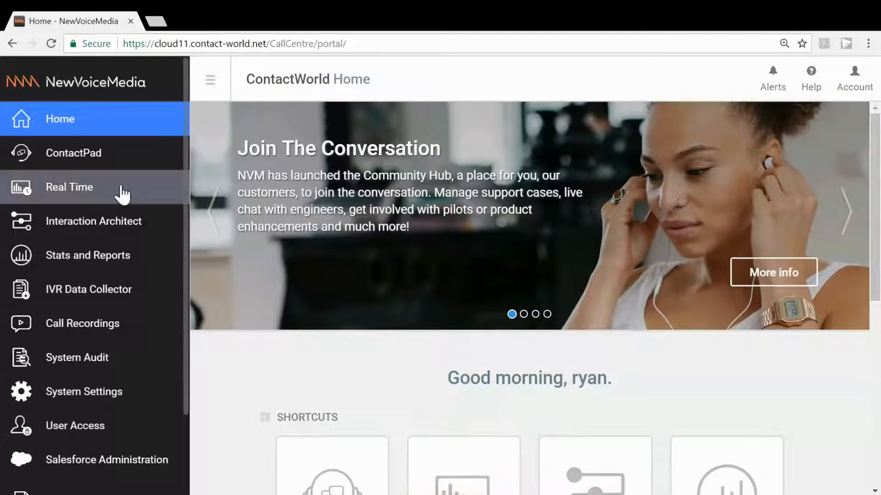
Open agent management in Real Time and start a blank record for a new agent
click(120, 194)
click(216, 128)
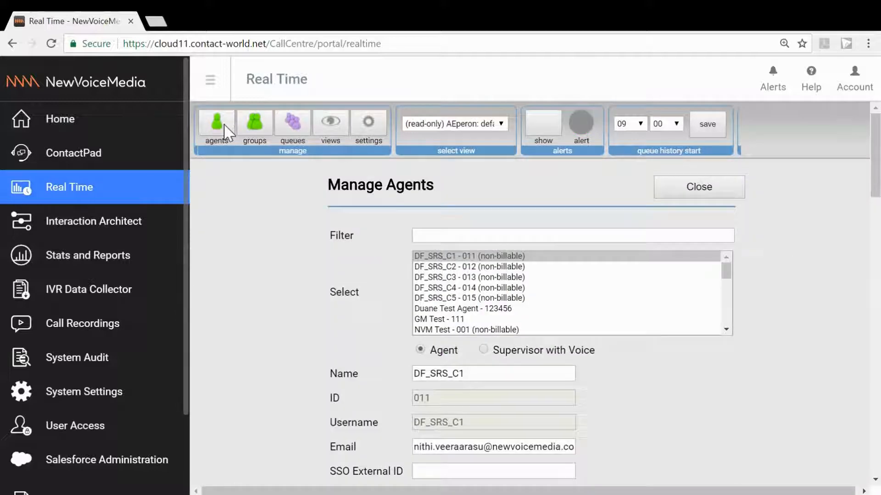
scroll(322, 330, down, 7)
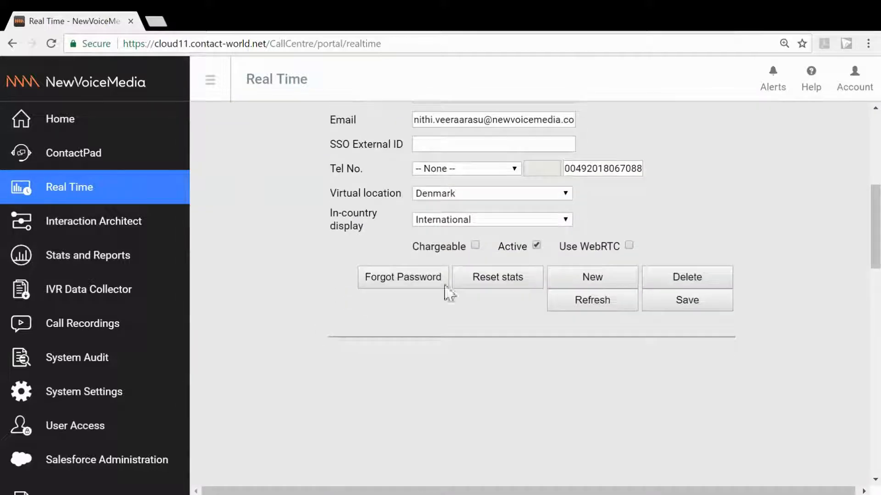
click(593, 280)
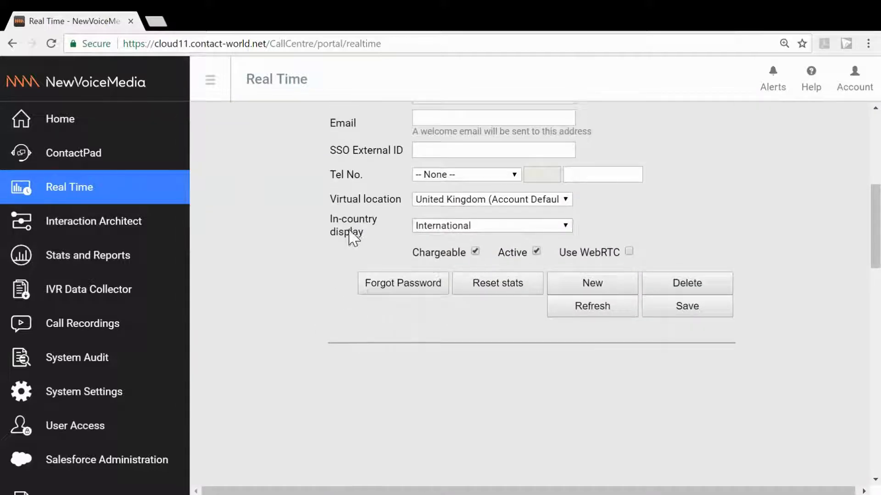
scroll(353, 236, up, 5)
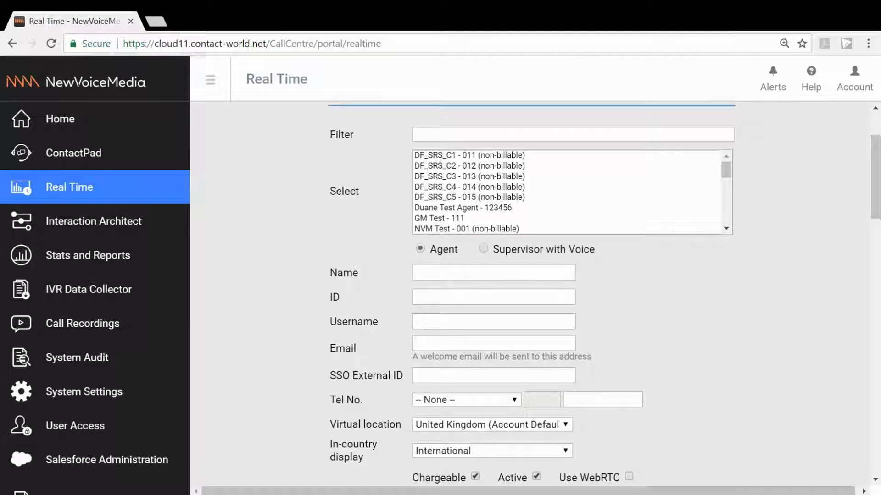
scroll(601, 315, down, 1)
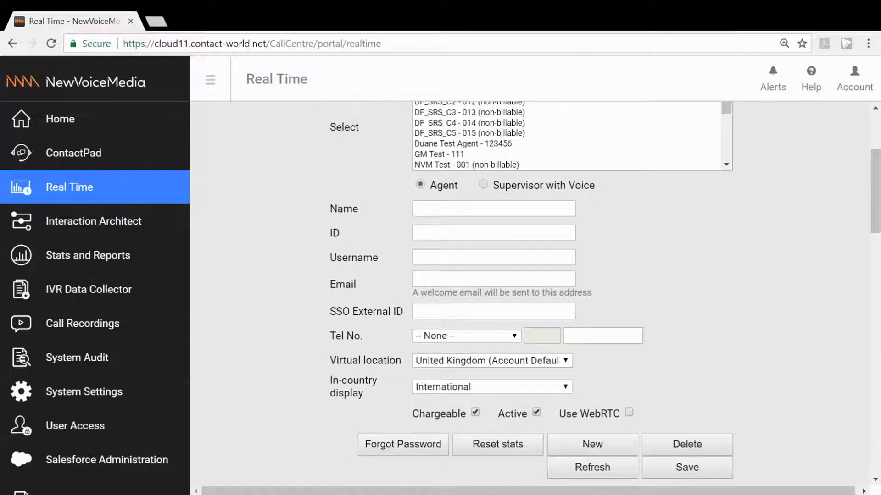
Name the new agent Community Hub Test
click(493, 213)
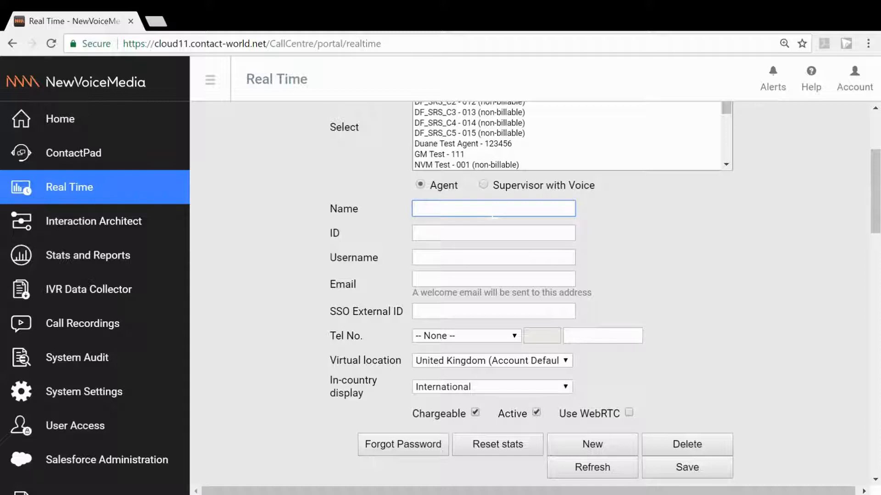
text(Communityhub ()
key(BackSpace)
key(BackSpace)
key(BackSpace)
key(BackSpace)
key(BackSpace)
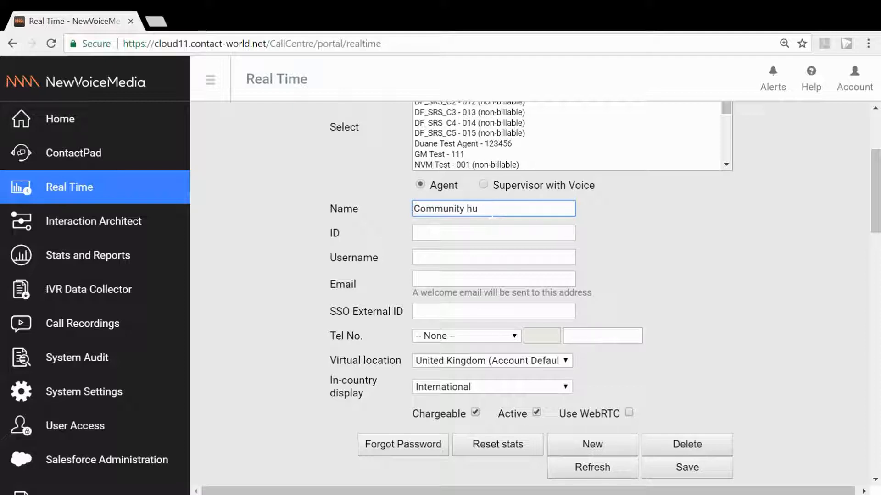
text(Hub Test)
key(Tab)
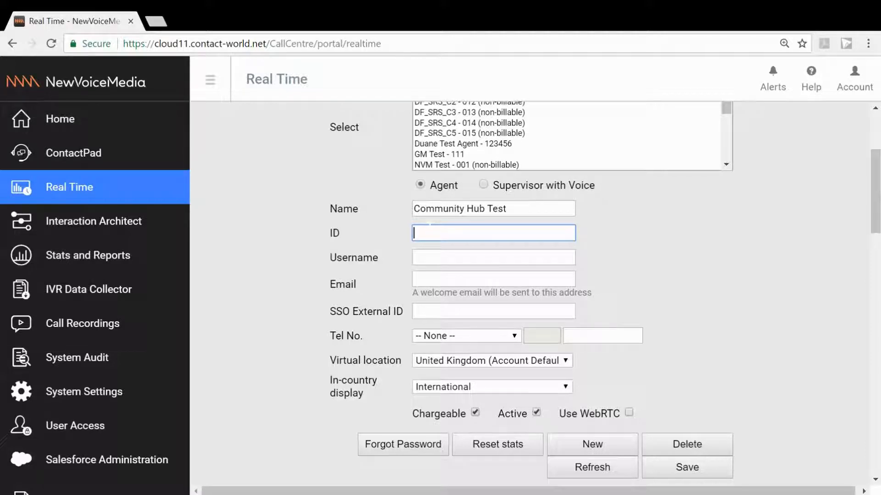
Enter the agent's ID number and set the username to Community_Hub_Test
text(12345)
key(Tab)
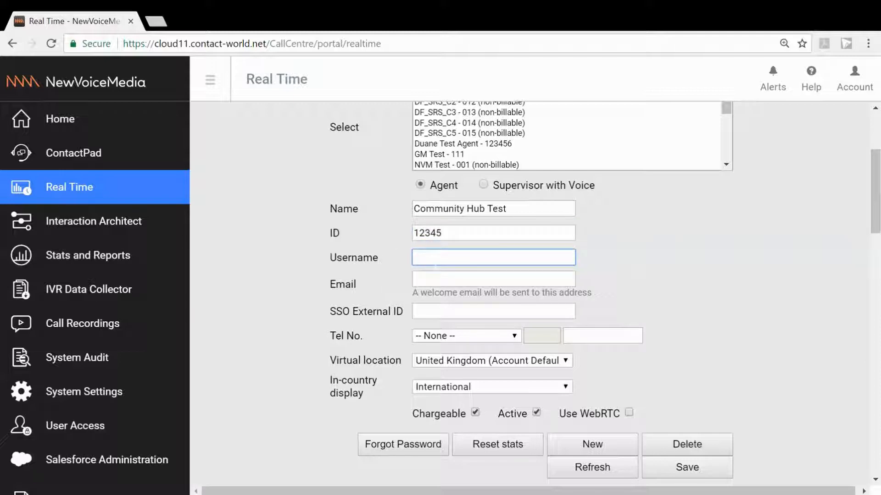
text(Community_Hub_Test)
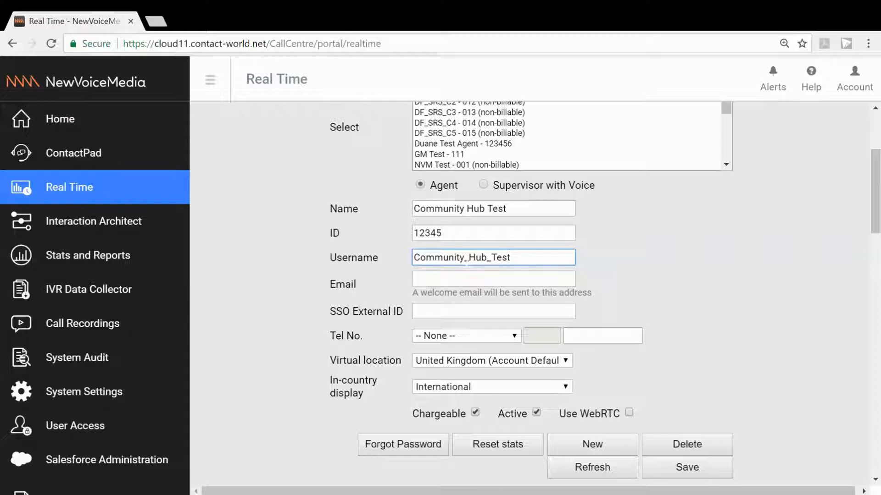
Fill in the new agent's email address using the stored autofill suggestion
click(453, 275)
text(ryan.gil)
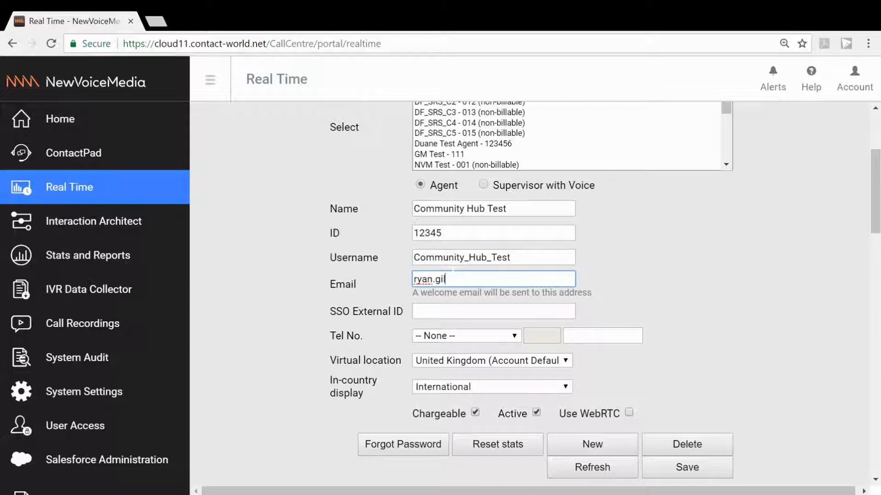
key(Down)
key(Tab)
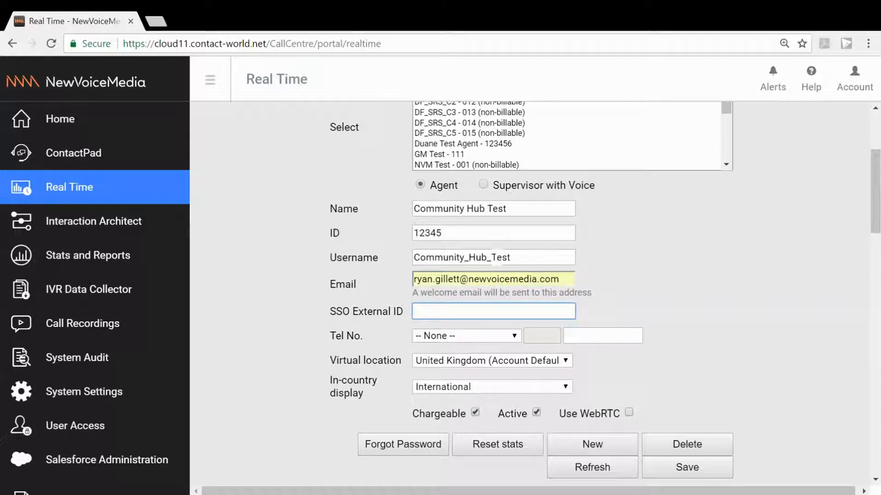
Enter the agent's telephone number, using the same digits as the agent ID
click(596, 336)
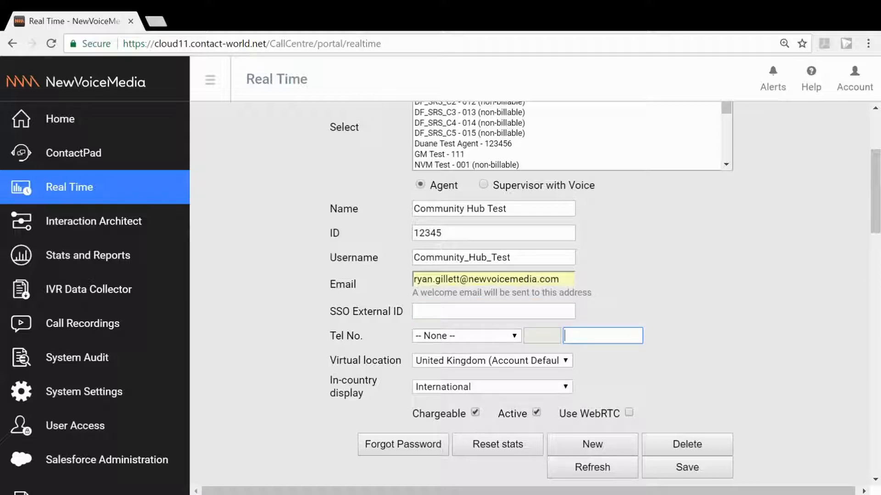
mouse_move(454, 232)
mouse_down()
mouse_move(412, 233)
mouse_move(454, 231)
mouse_up()
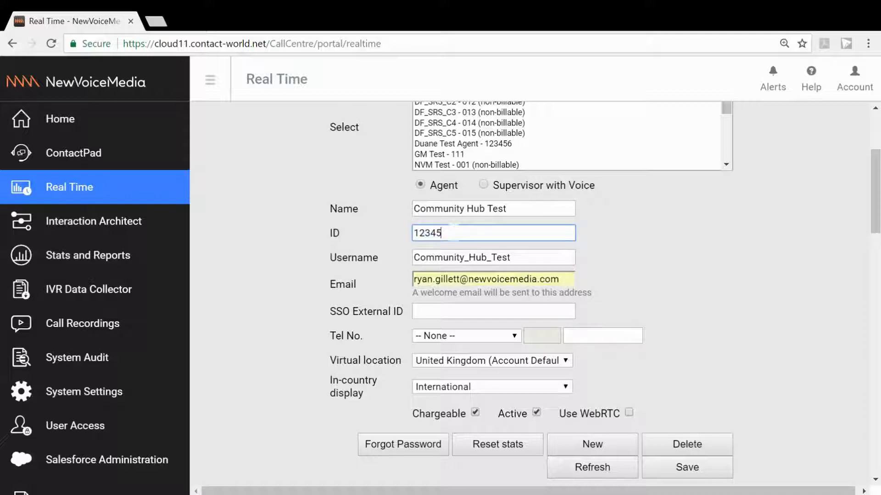
click(589, 333)
text(12345)
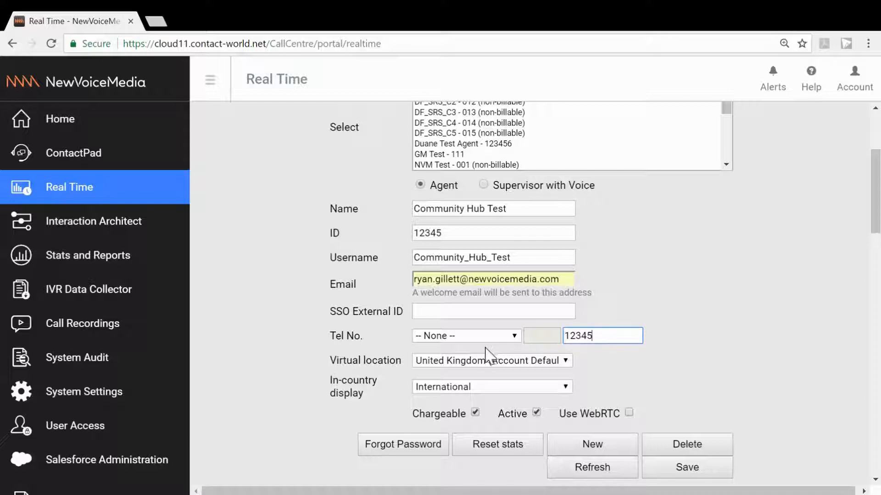
Keep the default United Kingdom virtual location, enable Use WebRTC for the agent and save the record
click(479, 363)
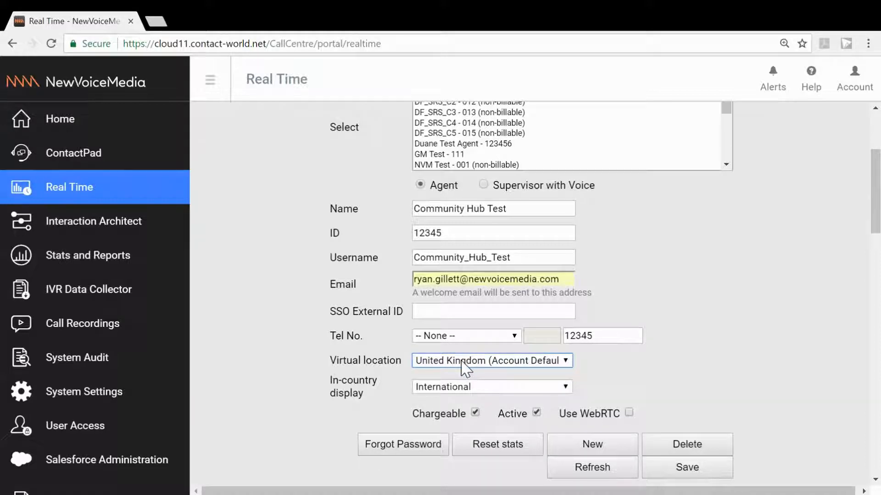
scroll(711, 369, down, 1)
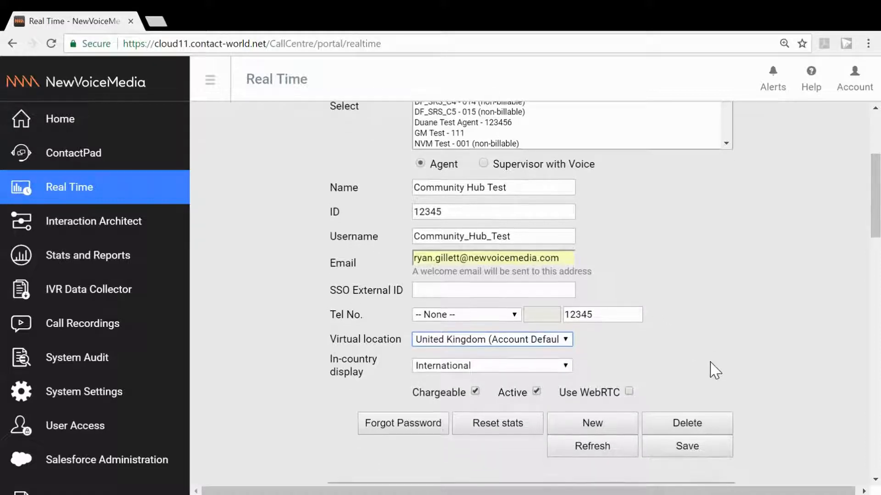
click(628, 377)
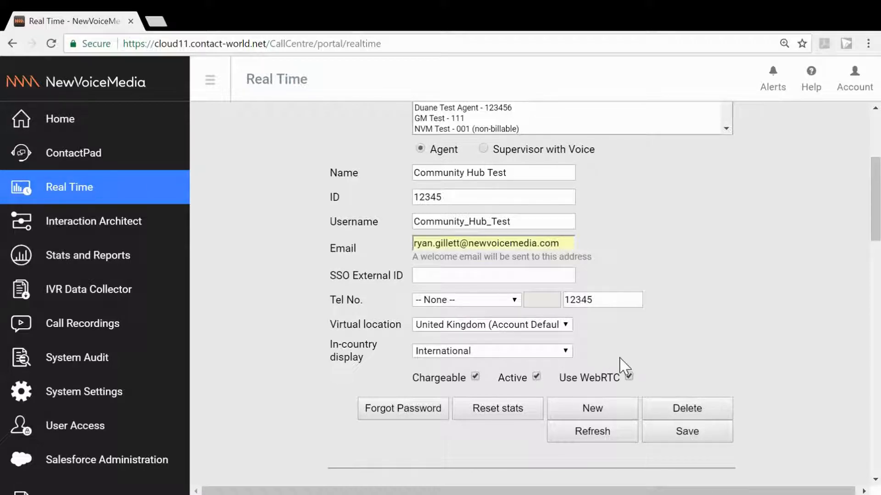
scroll(698, 304, up, 1)
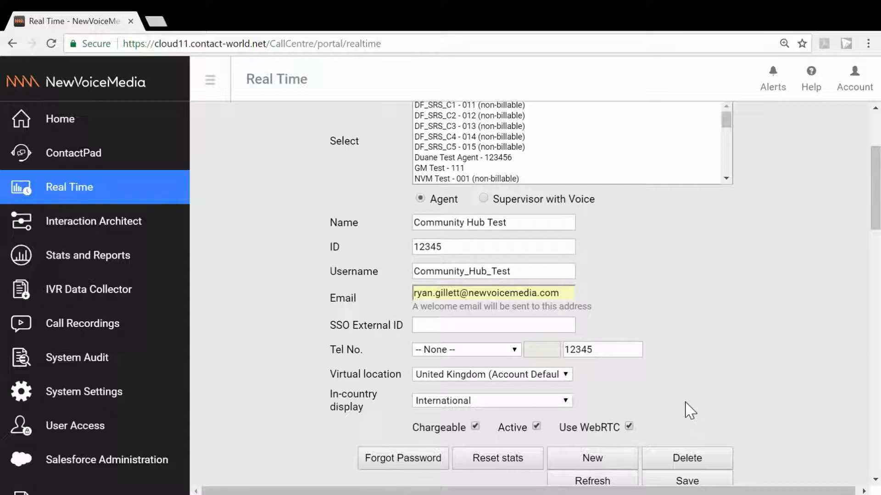
scroll(688, 410, down, 2)
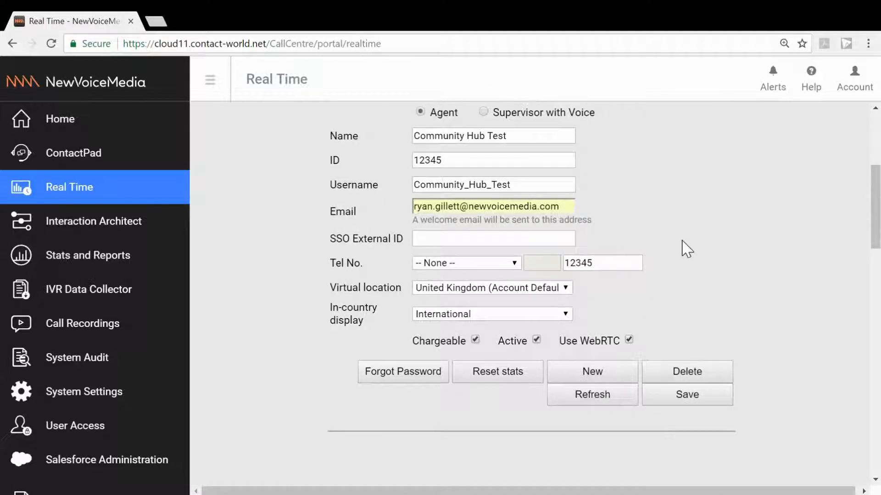
Examine the newest entry in the alerts list about the new agent and close the list
scroll(682, 248, up, 5)
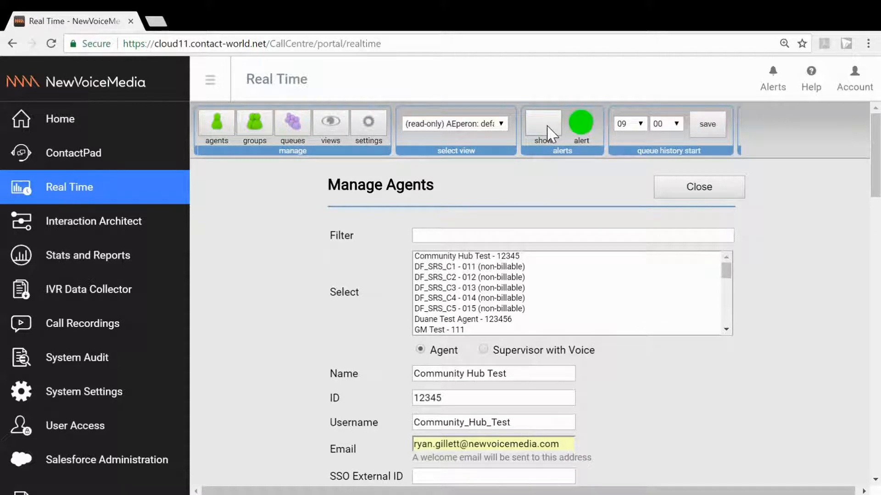
click(549, 136)
triple_click(621, 230)
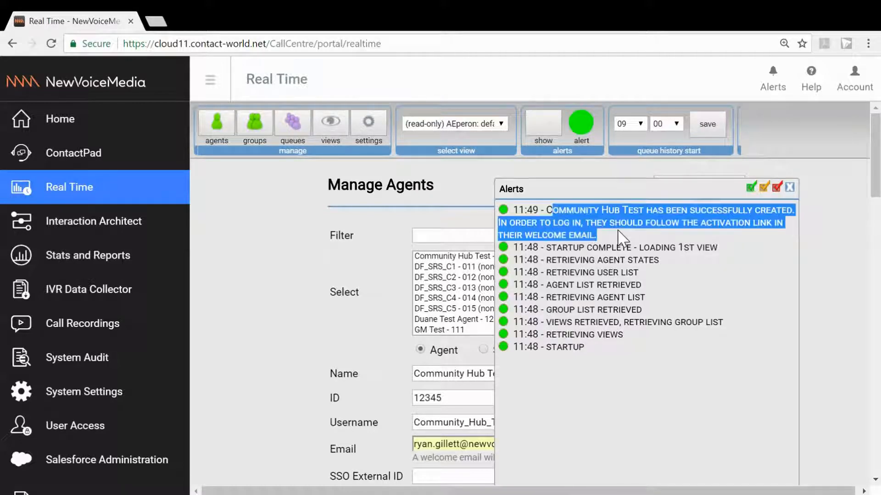
drag(621, 233, 518, 214)
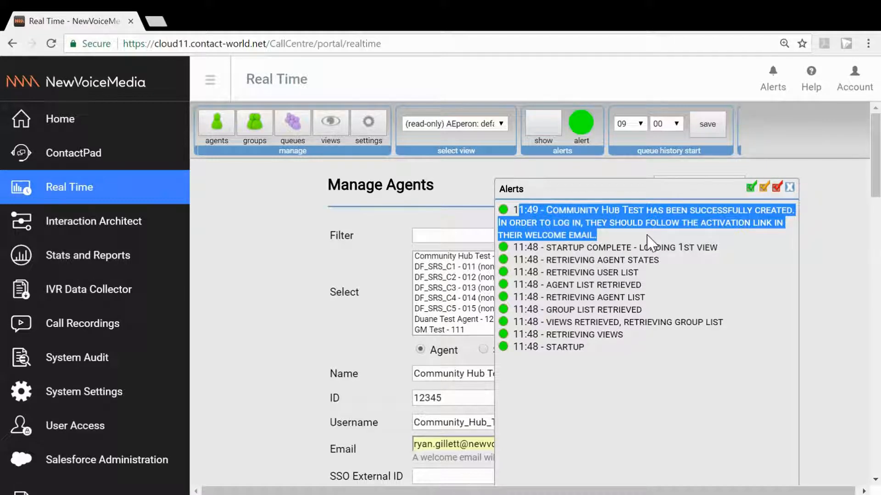
click(790, 188)
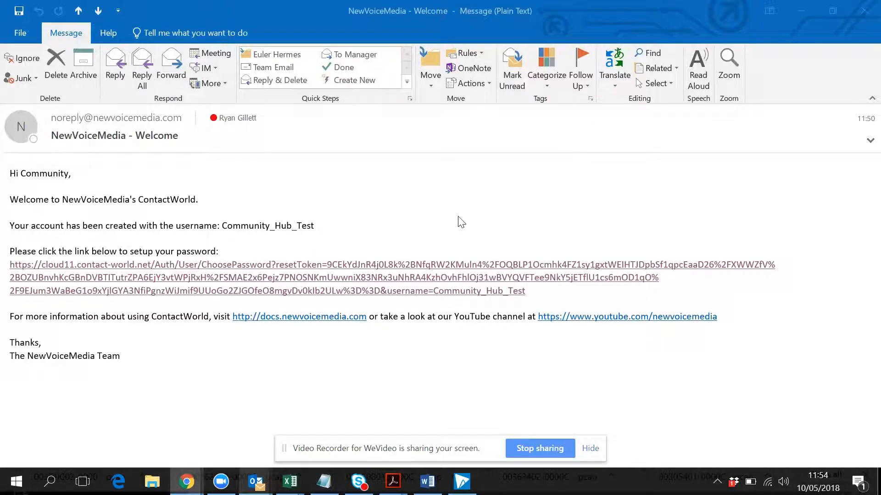
Follow the password setup link in the NewVoiceMedia welcome email in Outlook
click(414, 276)
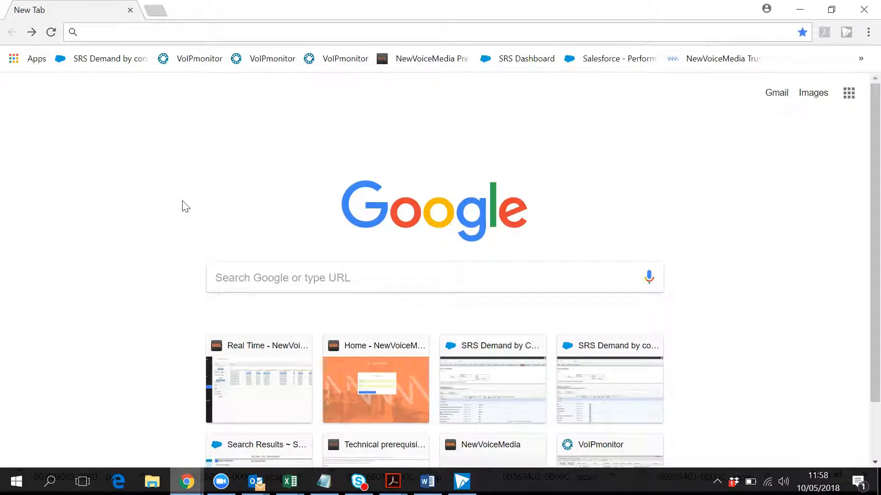
Open the Chrome Web Store from the browser's installed extensions page
click(868, 32)
mouse_move(764, 233)
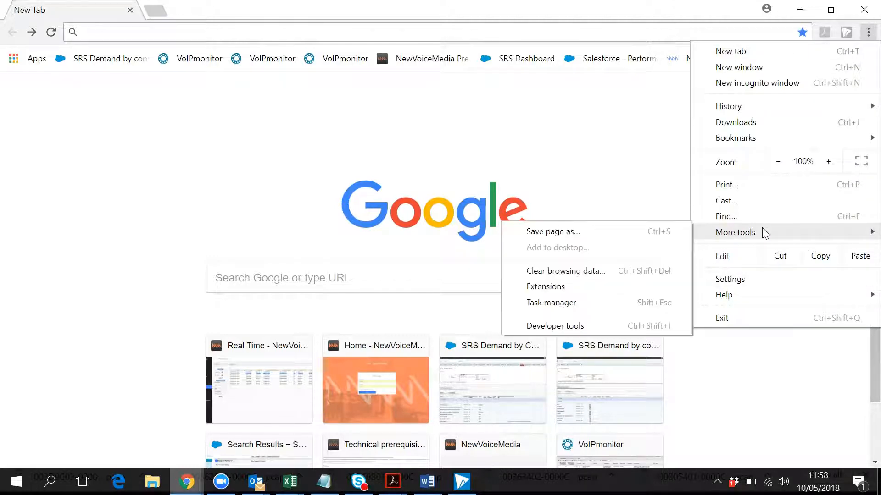
click(579, 286)
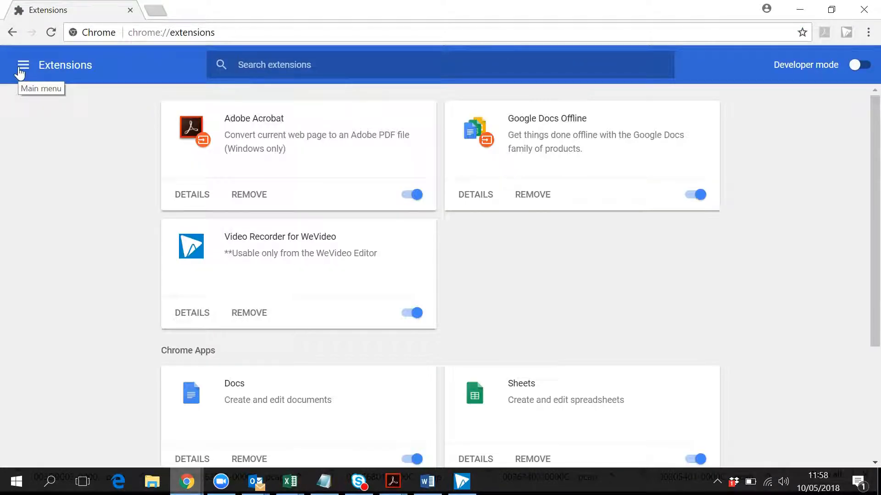
click(20, 69)
click(89, 451)
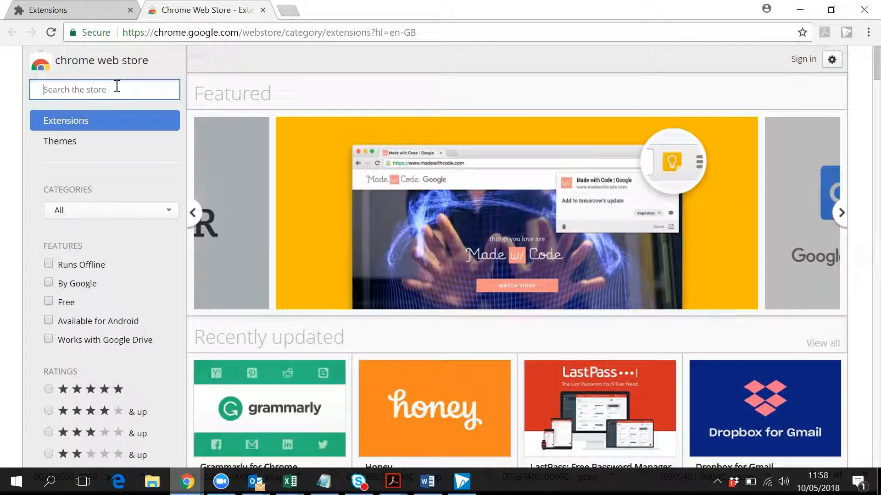
Search the Chrome Web Store for Newvoicemedia
text(New)
text(emedia)
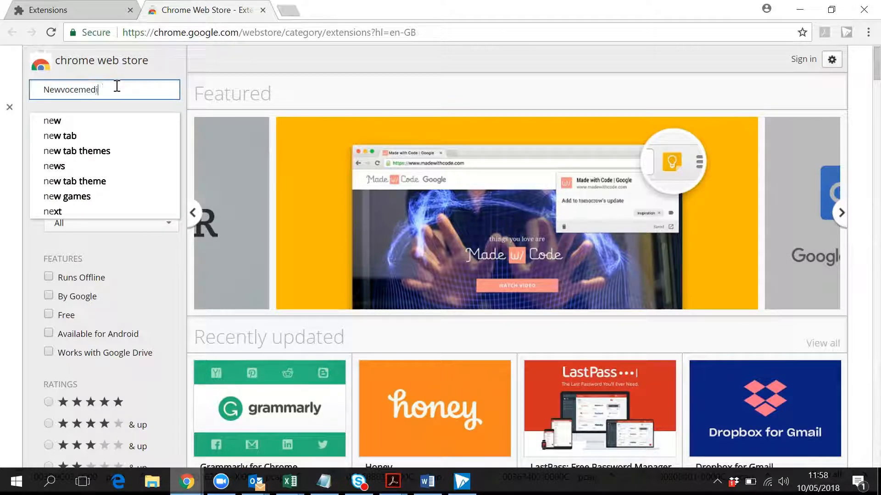
key(BackSpace)
key(BackSpace)
key(BackSpace)
key(BackSpace)
key(BackSpace)
key(BackSpace)
key(BackSpace)
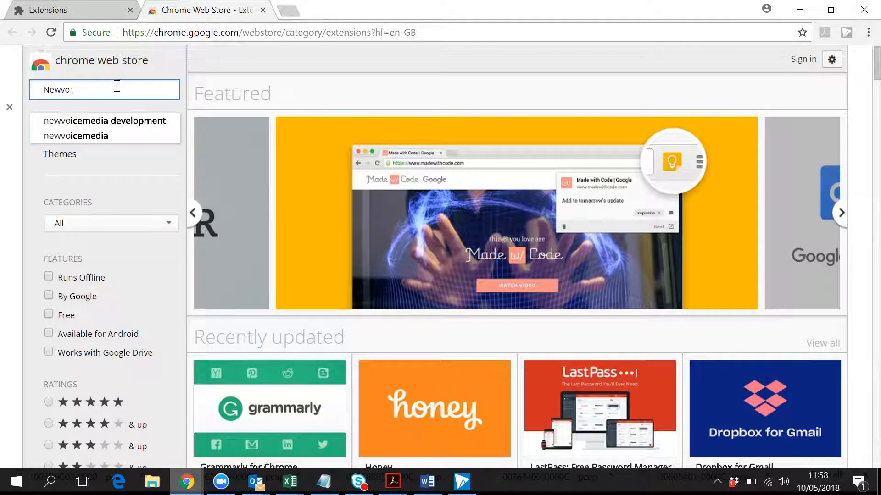
text(icemedia)
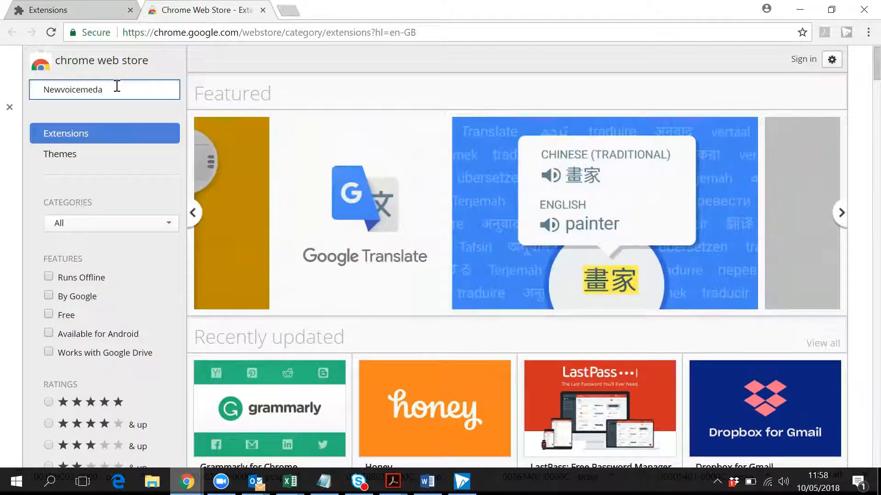
text(ia)
key(Return)
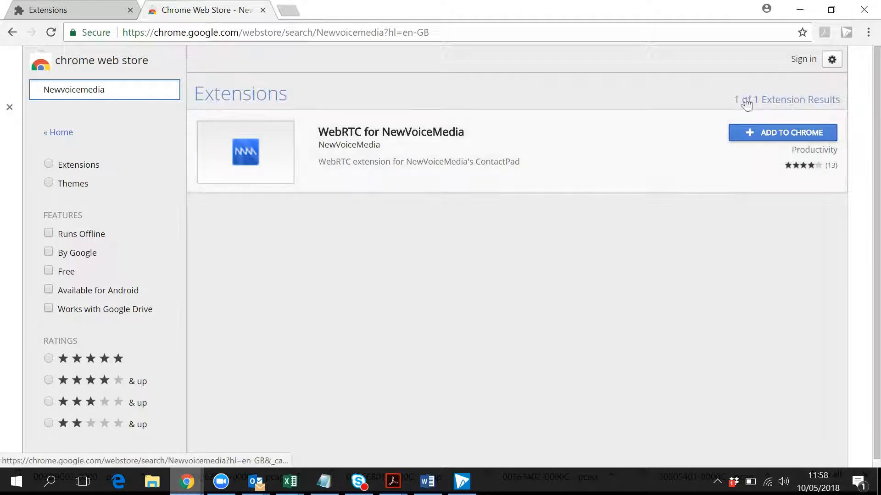
Add the WebRTC for NewVoiceMedia extension to Chrome and review the microphone permission guidance on its welcome page
click(775, 134)
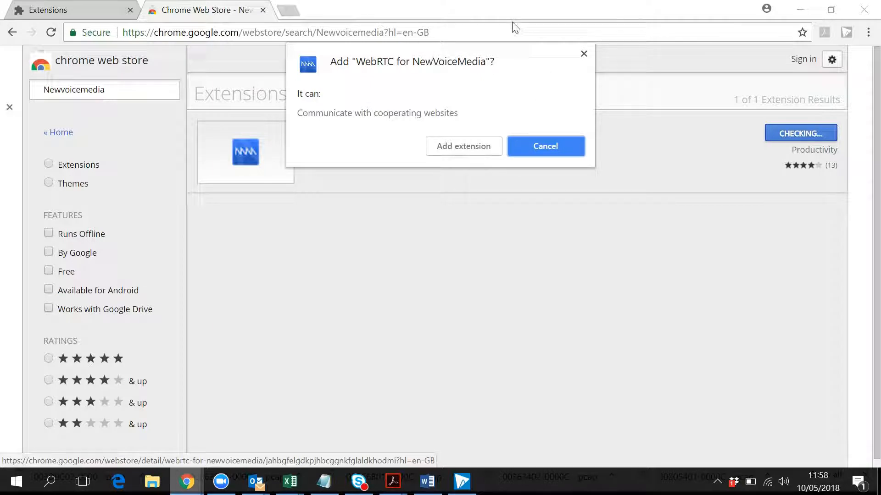
click(465, 152)
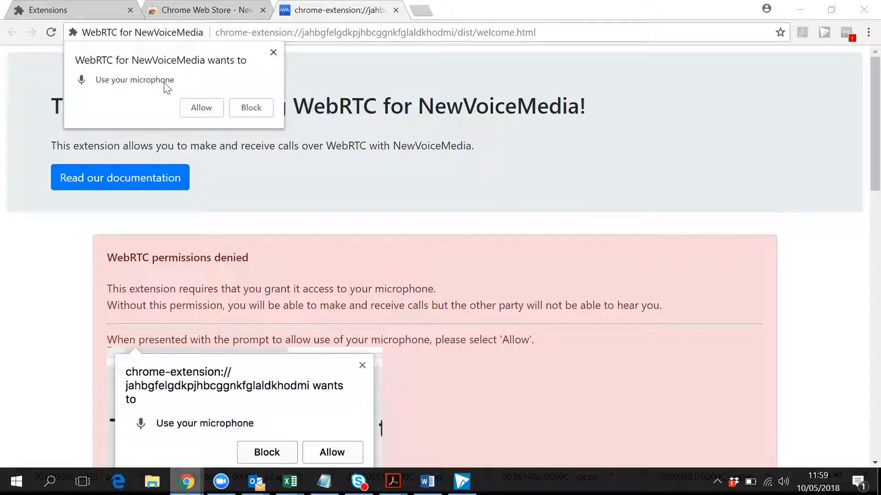
scroll(576, 276, down, 3)
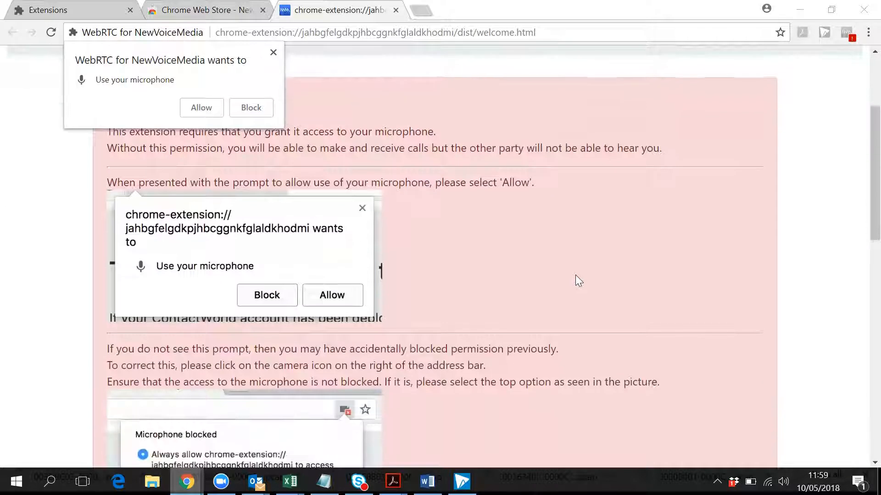
Review the rest of the microphone permission guidance and allow WebRTC for NewVoiceMedia to use the microphone
scroll(482, 246, down, 6)
scroll(452, 208, down, 7)
scroll(452, 209, up, 4)
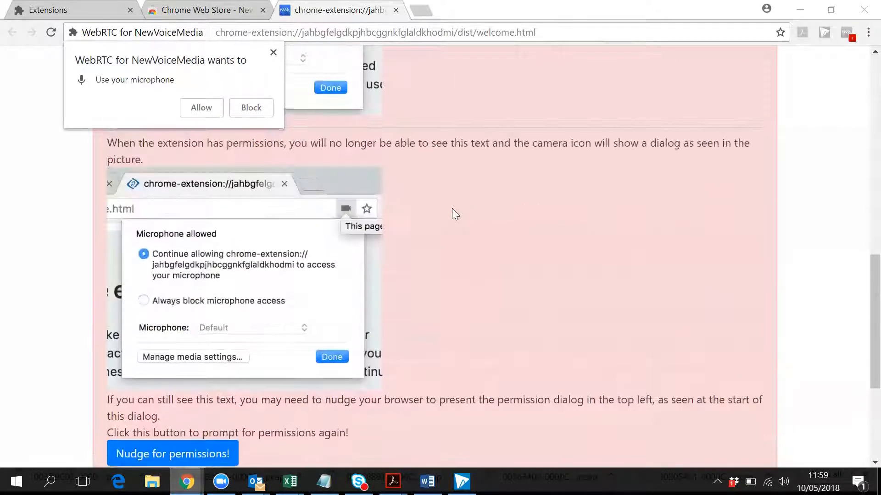
scroll(453, 209, down, 4)
scroll(453, 208, up, 7)
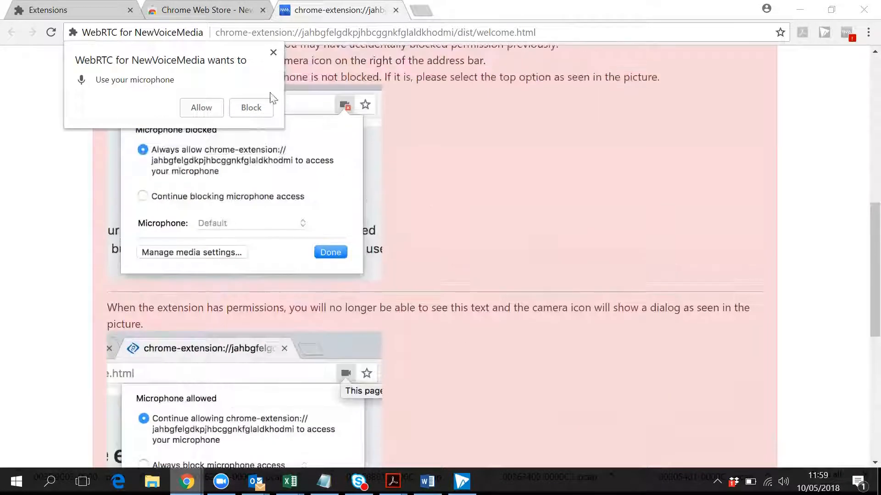
click(201, 108)
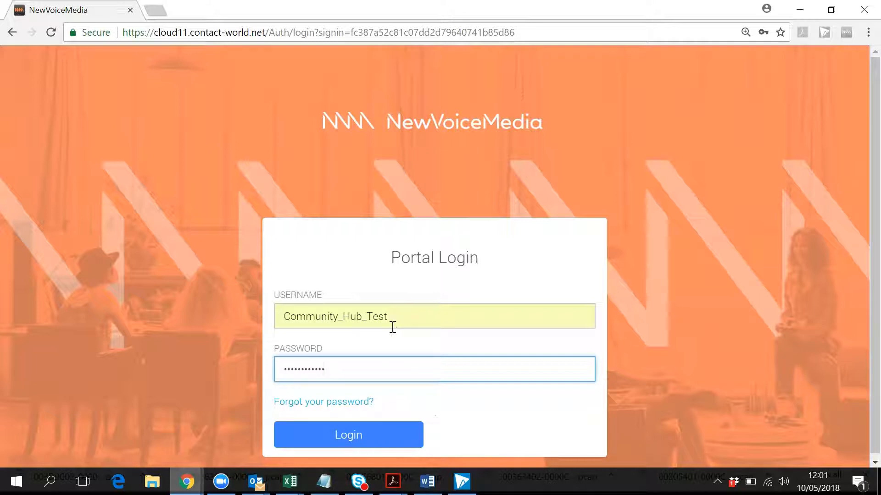
Log in to the NewVoiceMedia portal with the filled-in credentials and open the Make Call form in ContactPad
click(339, 436)
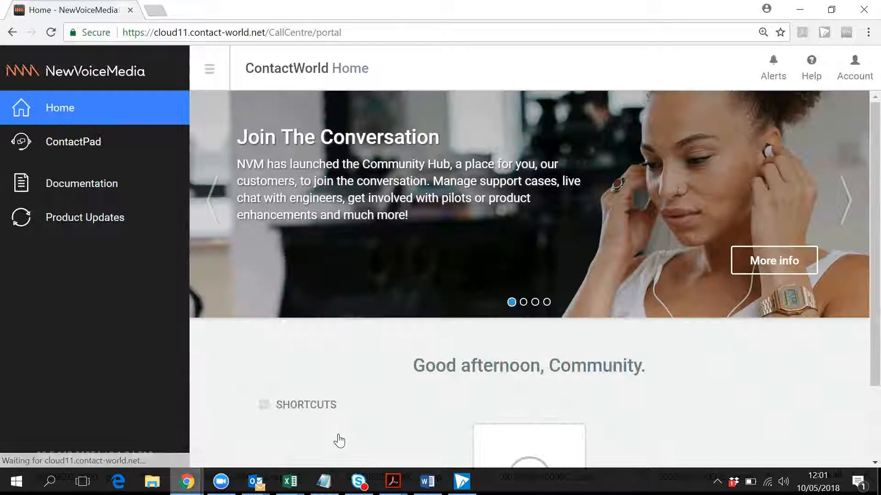
click(150, 147)
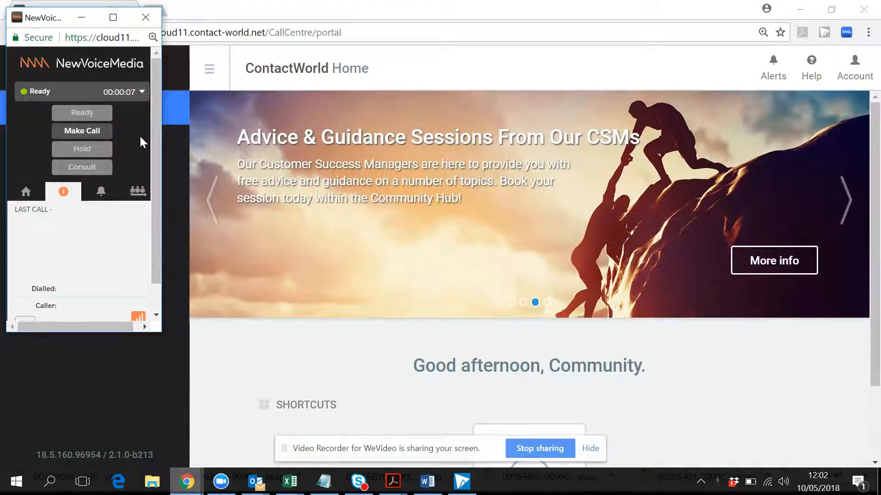
click(104, 139)
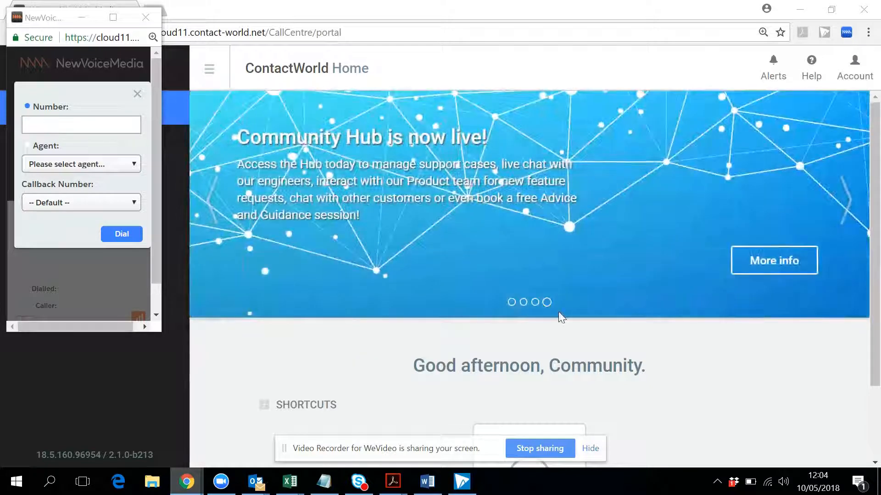
Check the default playback and recording devices in the Windows Sound settings, leaving them without changes
right_click(784, 485)
click(771, 431)
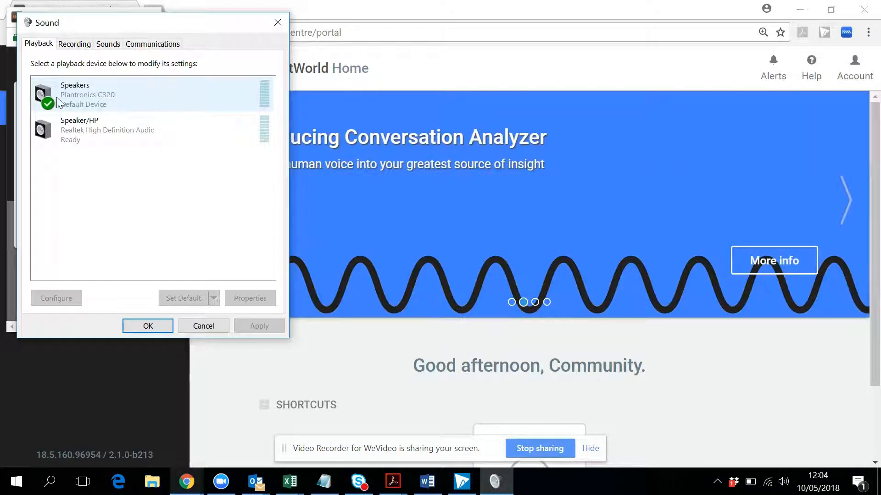
click(101, 98)
click(75, 45)
click(101, 96)
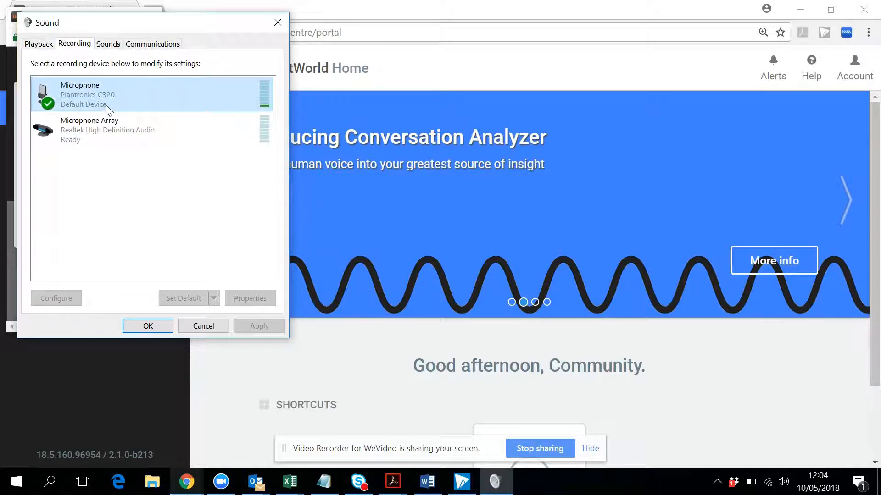
click(44, 45)
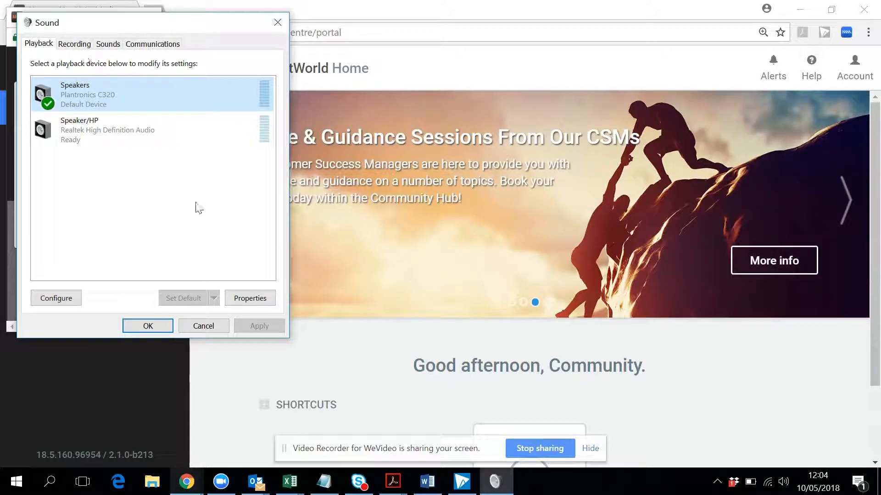
click(203, 327)
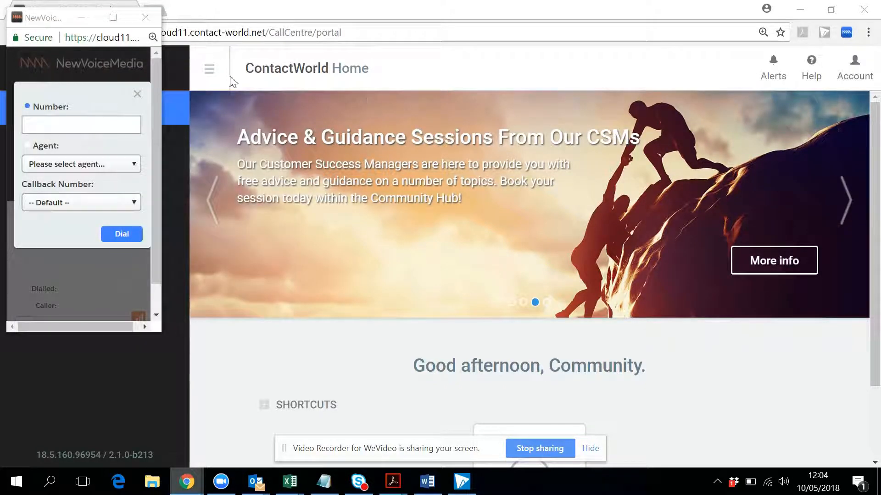
In the WebRTC for NewVoiceMedia extension options, set the current default Plantronics C320 speakers as the preferred output device
right_click(847, 33)
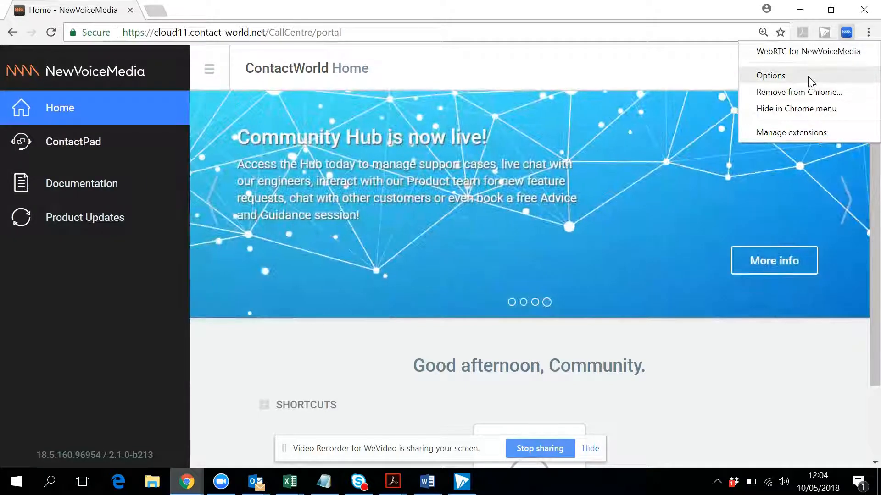
click(808, 76)
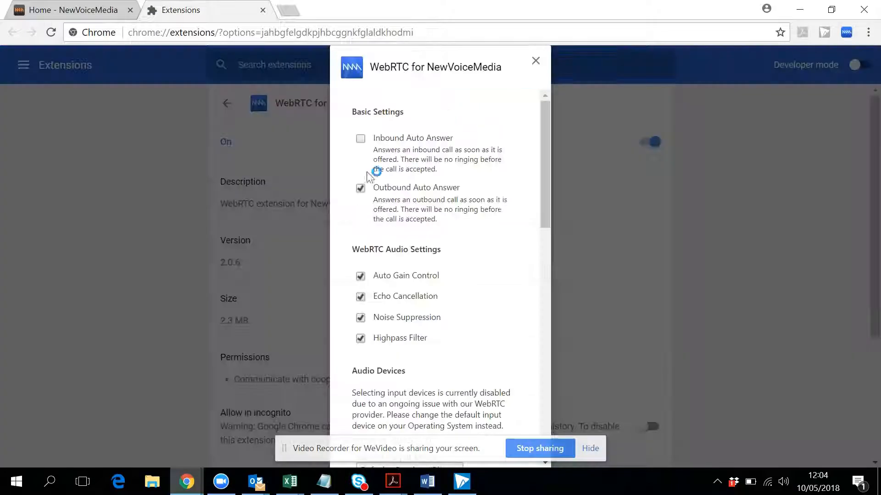
scroll(416, 230, down, 5)
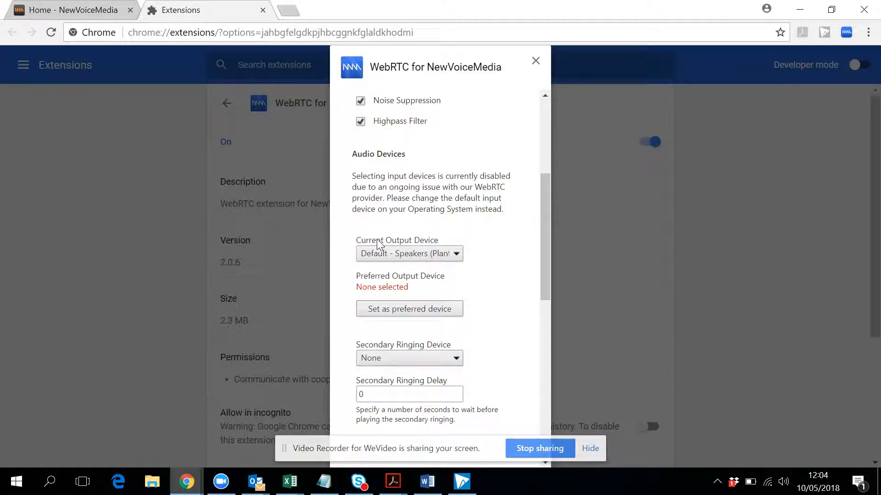
click(428, 255)
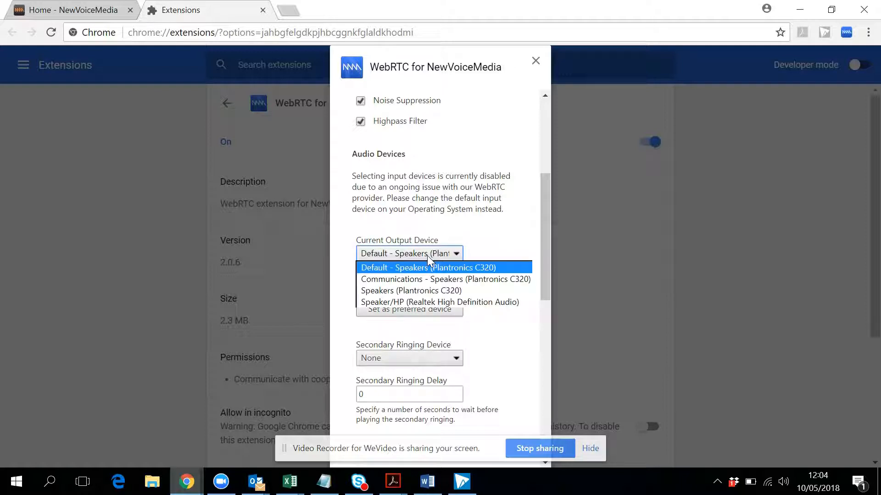
click(499, 231)
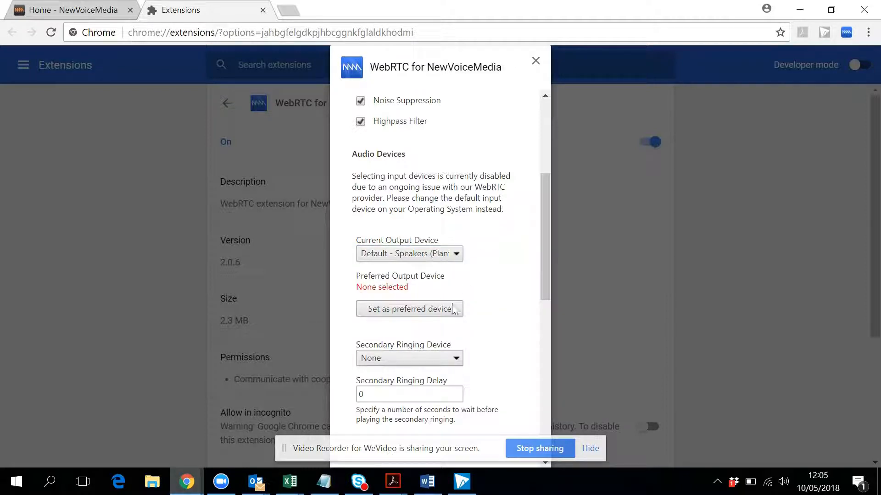
click(431, 308)
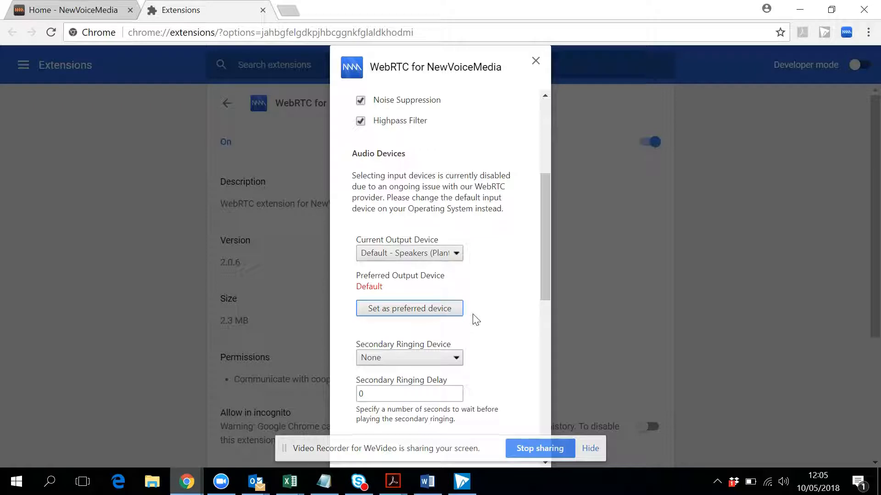
Set the secondary ringing device to Speaker/HP (Realtek High Definition Audio), raise the secondary ringing delay, and view the remaining options
scroll(472, 319, down, 4)
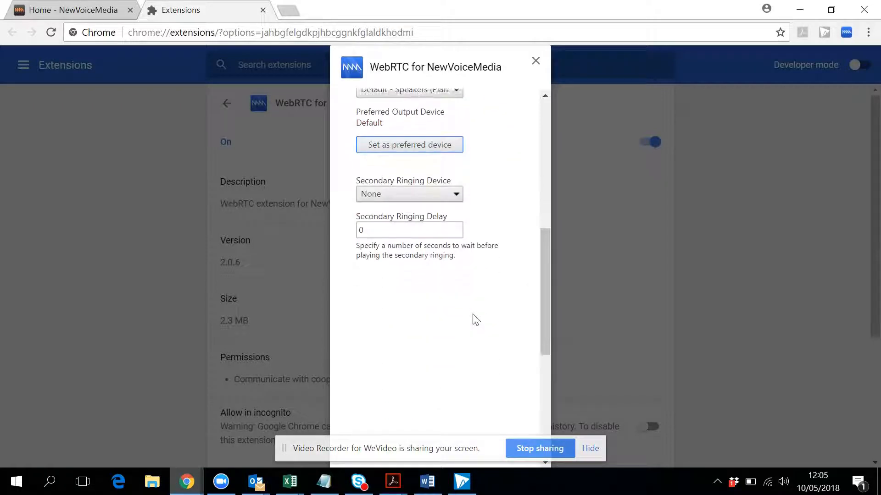
click(399, 194)
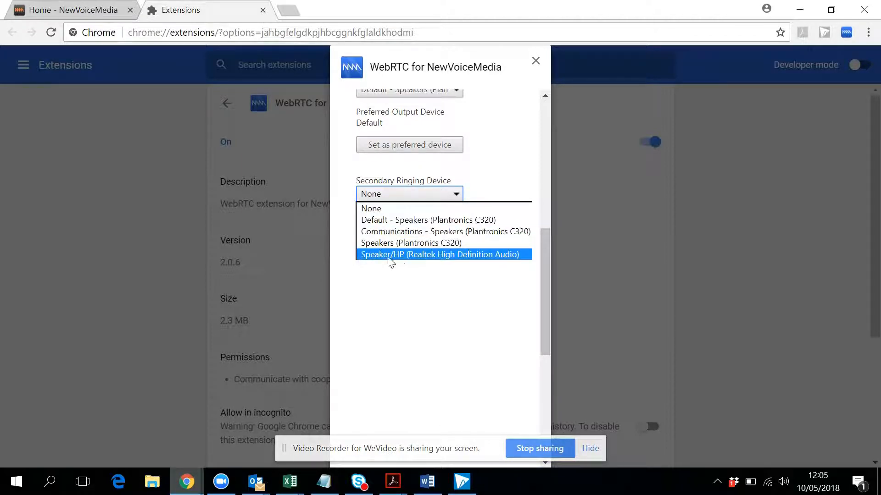
click(427, 255)
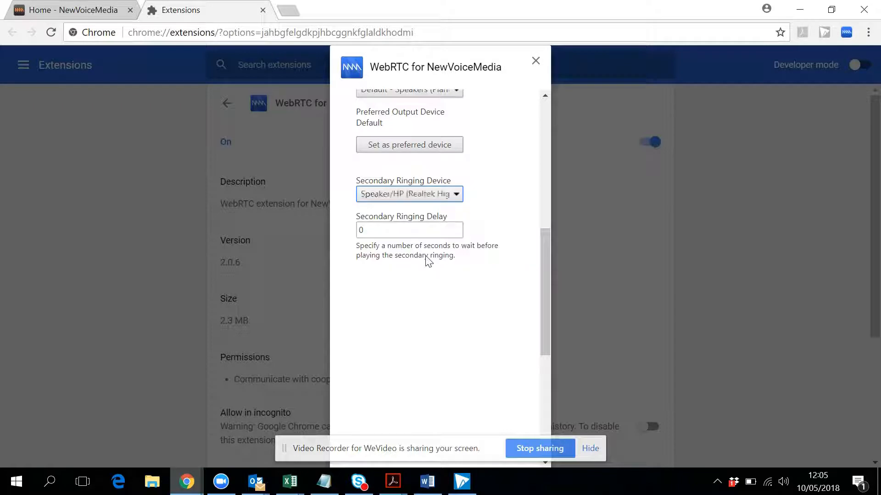
click(397, 230)
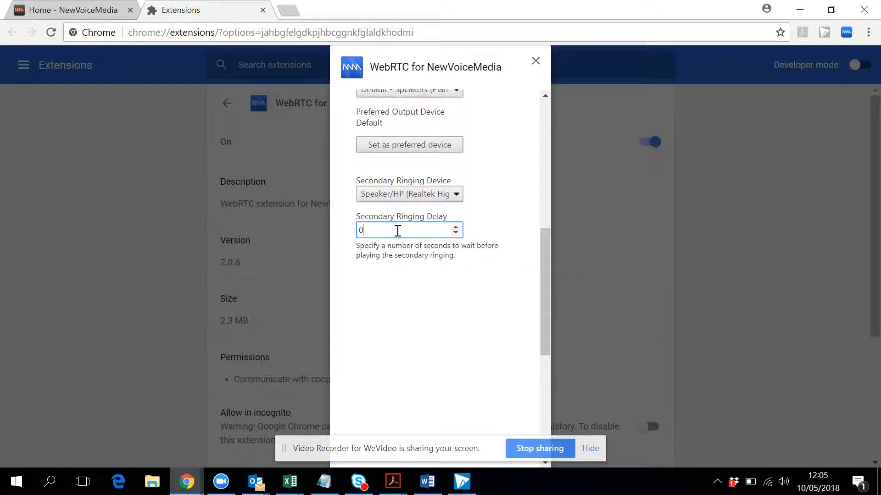
click(455, 228)
click(425, 321)
scroll(428, 322, down, 2)
scroll(428, 322, down, 3)
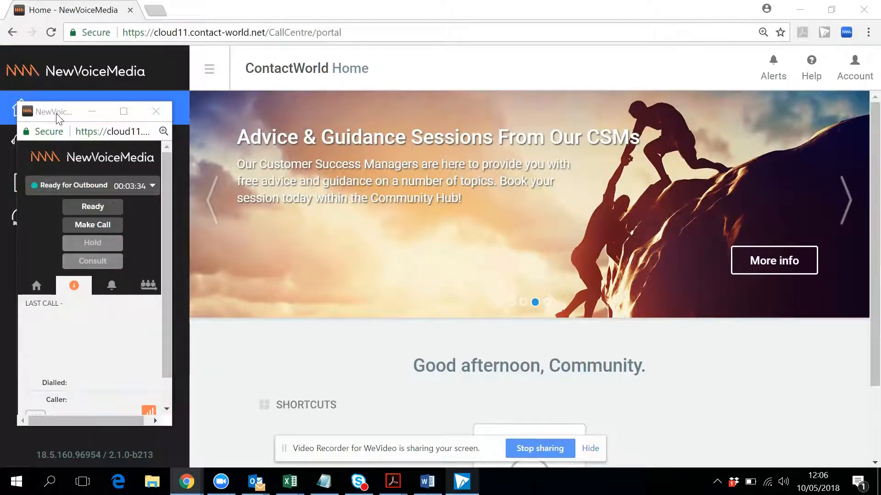
Move the ContactPad window clear of the portal's navigation menu
drag(58, 114, 243, 143)
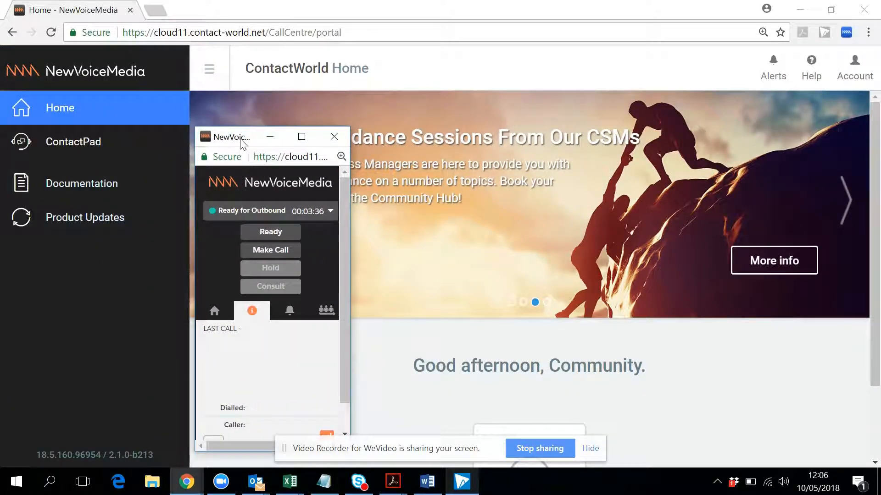